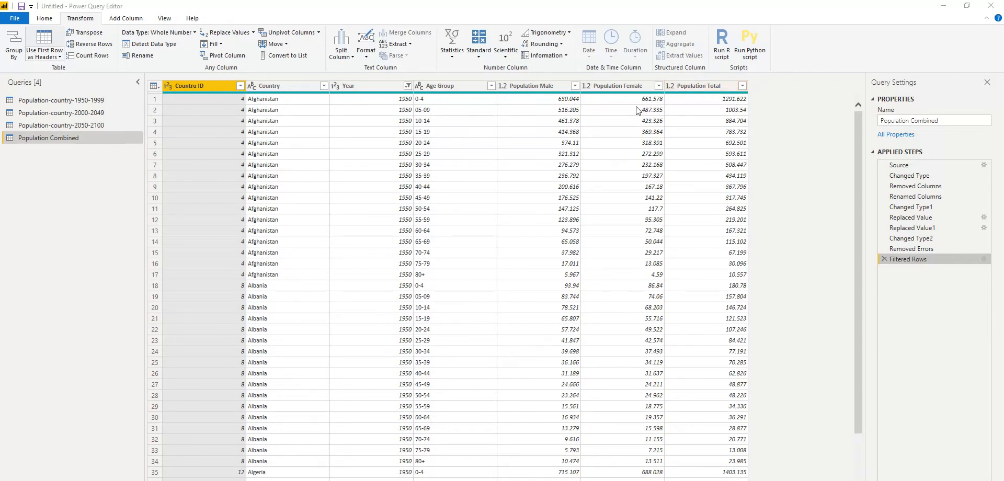
# Step: Remove the Population Total column from the Population Combined query
pyautogui.click(710, 87)
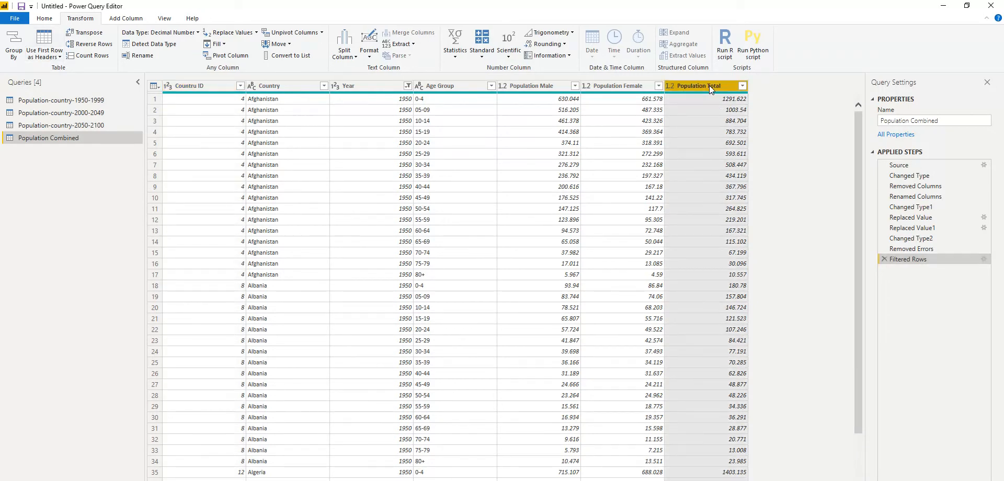
pyautogui.doubleClick(709, 86)
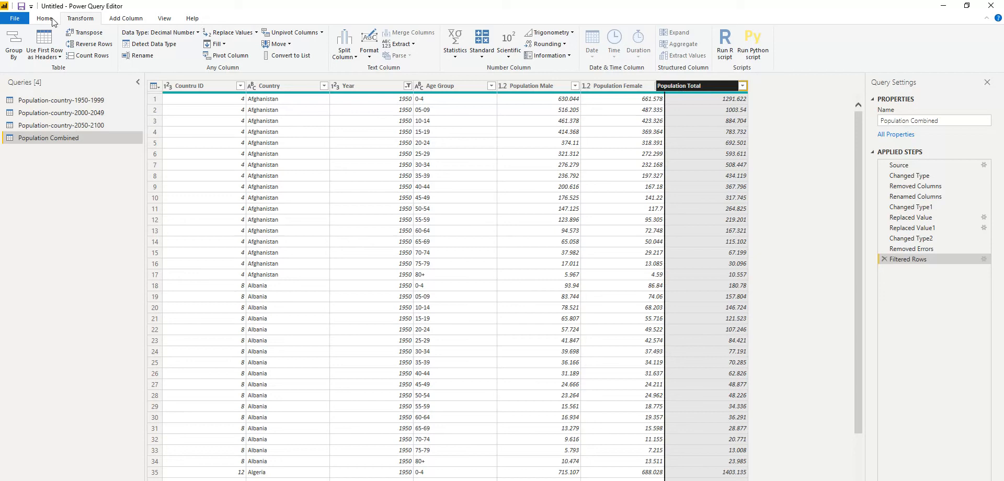
pyautogui.click(44, 21)
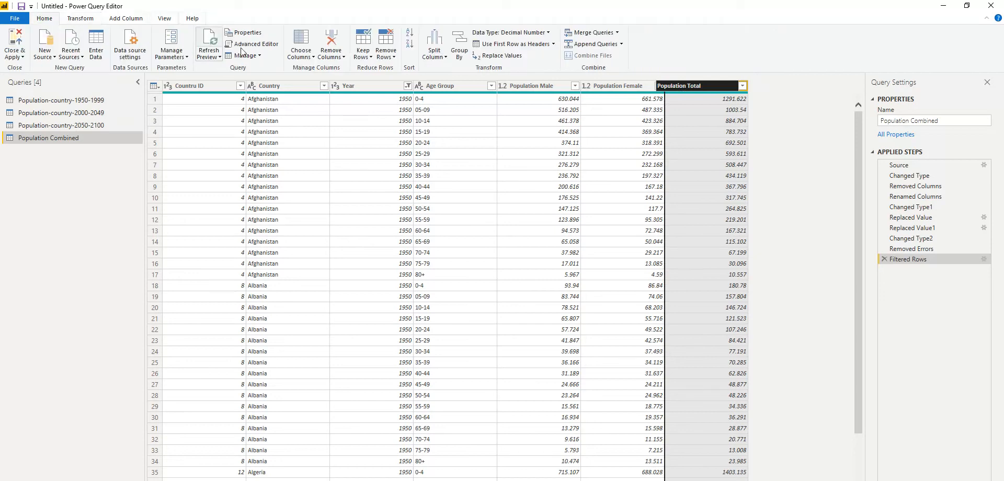
pyautogui.click(342, 59)
pyautogui.click(309, 68)
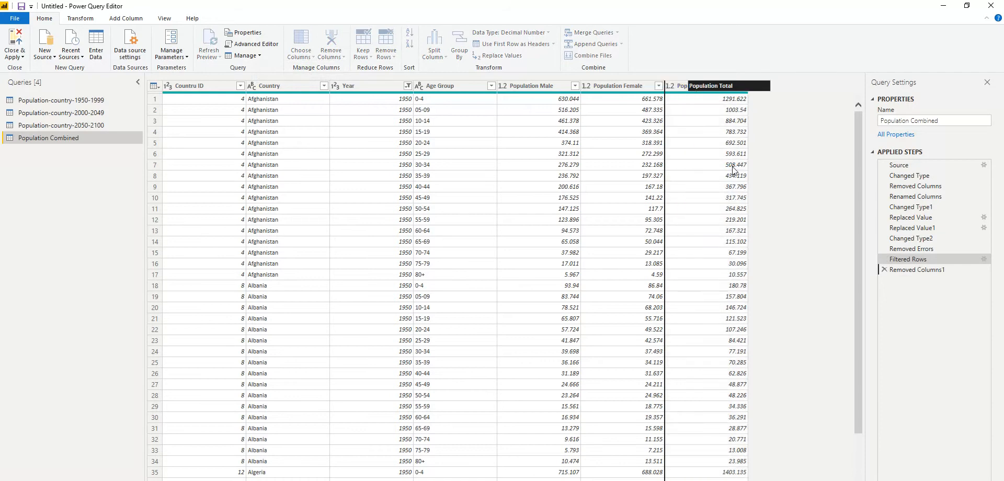
pyautogui.moveTo(531, 125); pyautogui.dragTo(419, 275)
pyautogui.click(462, 253)
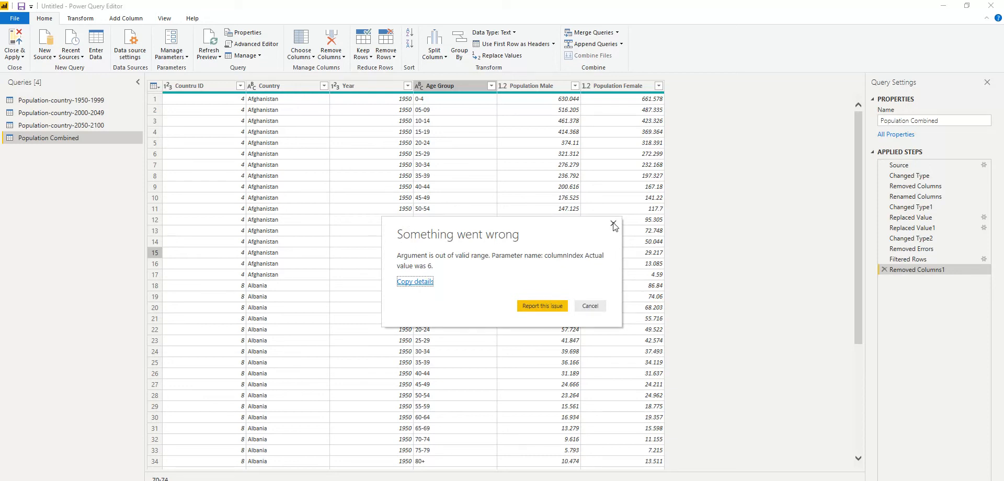
pyautogui.click(613, 224)
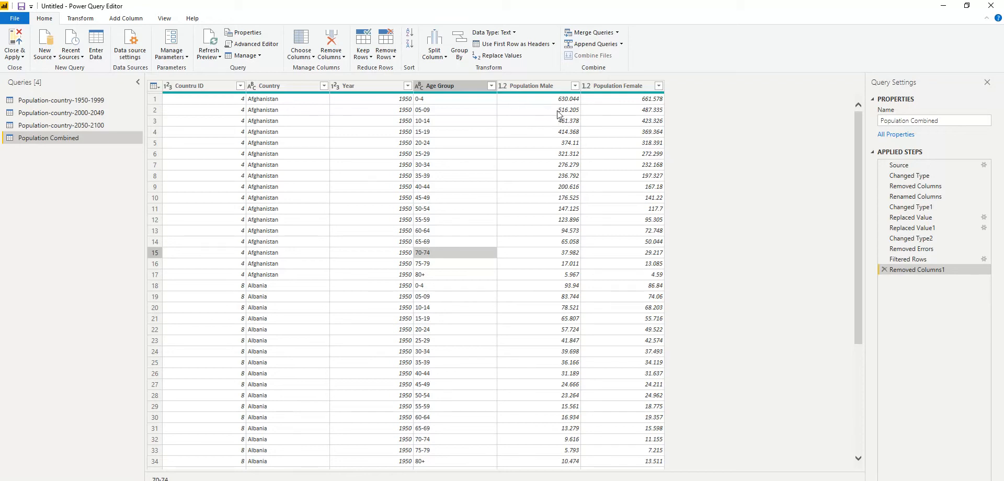
# Step: Unpivot only the selected Population Male column
pyautogui.click(525, 86)
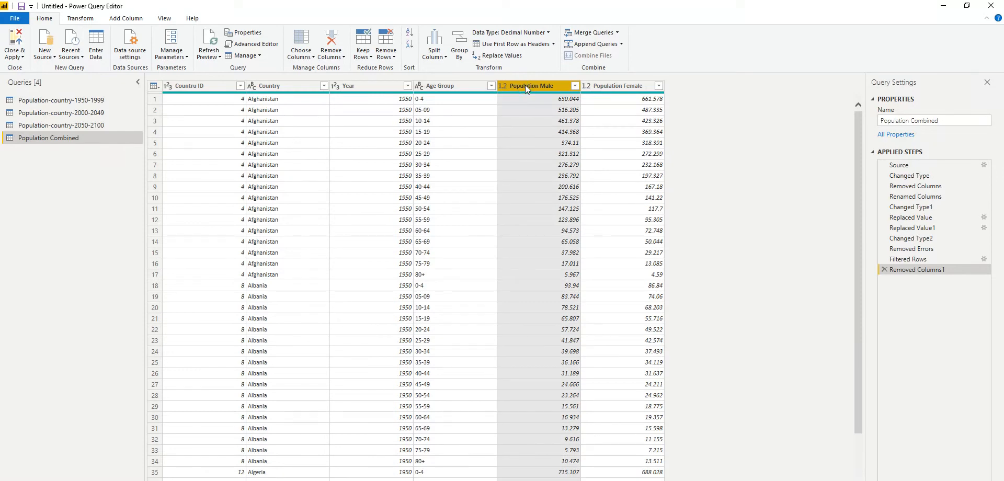
pyautogui.click(80, 20)
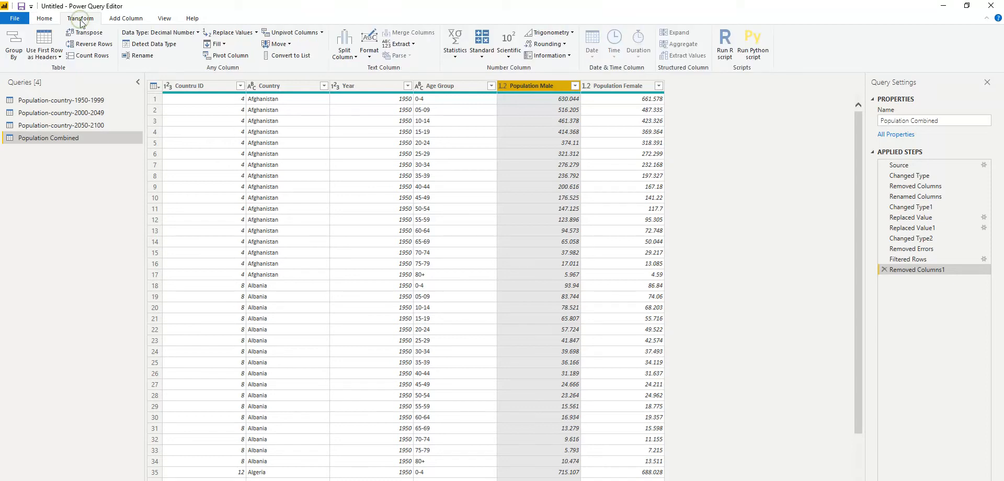
pyautogui.click(322, 33)
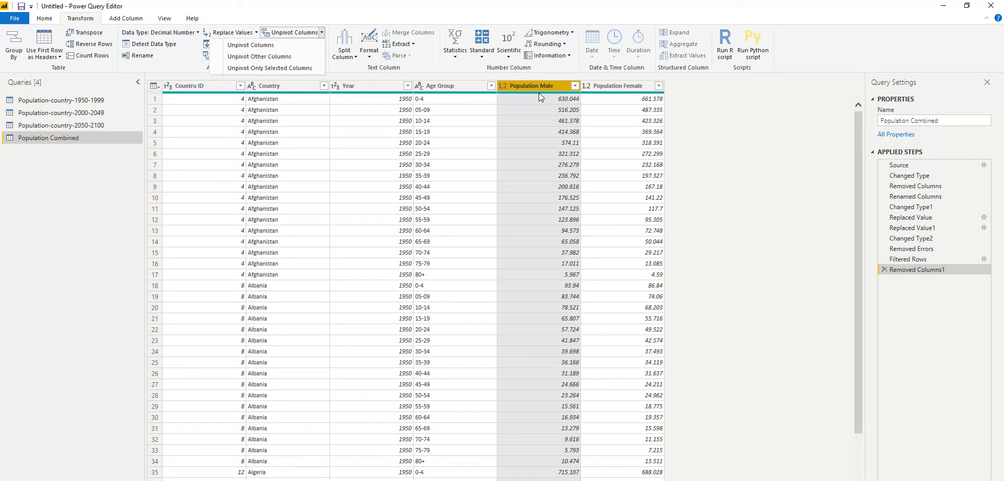
pyautogui.click(301, 67)
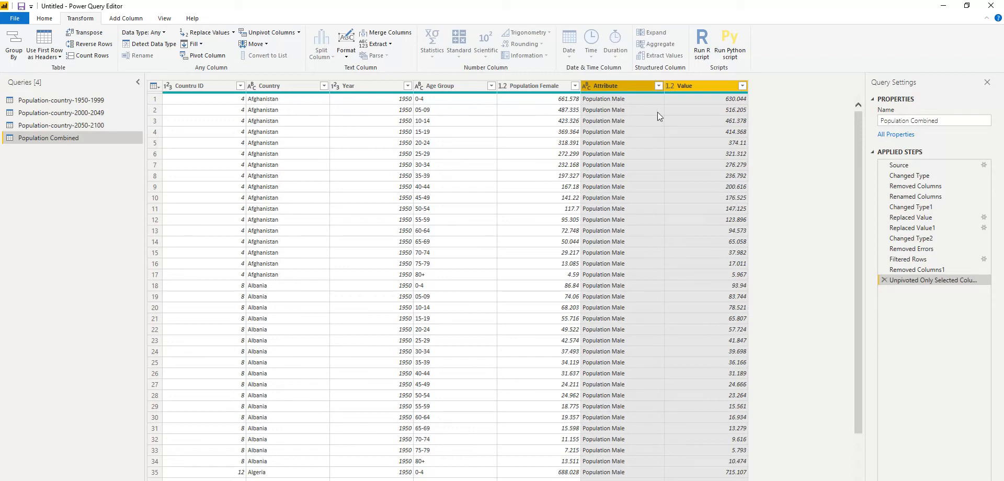
pyautogui.doubleClick(618, 88)
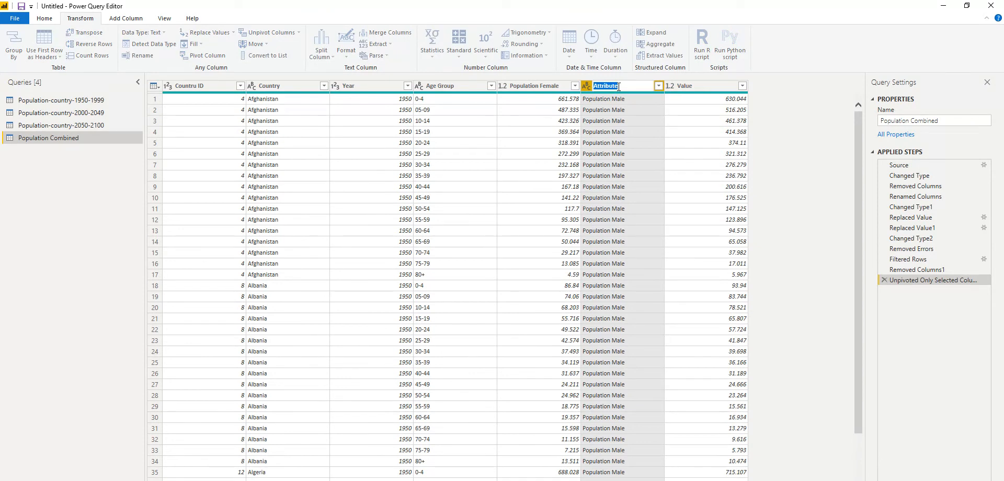
pyautogui.click(676, 103)
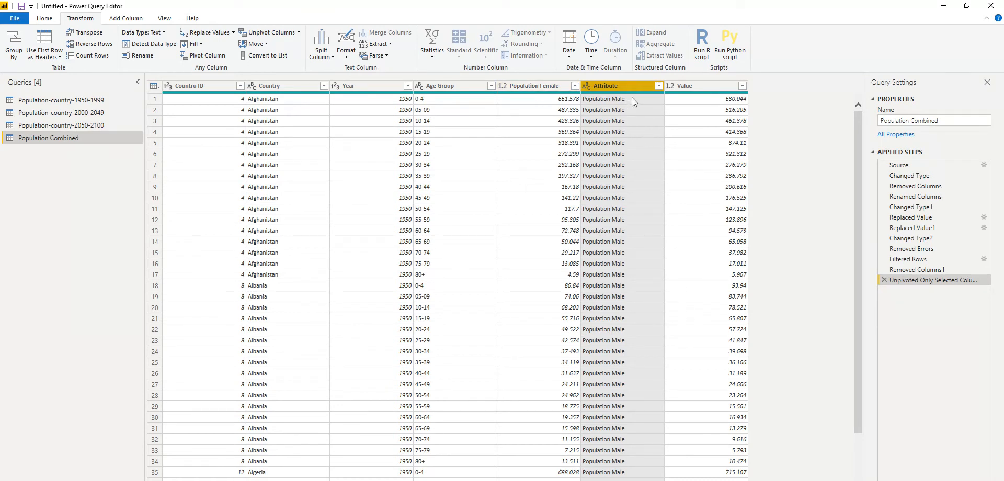
pyautogui.click(685, 133)
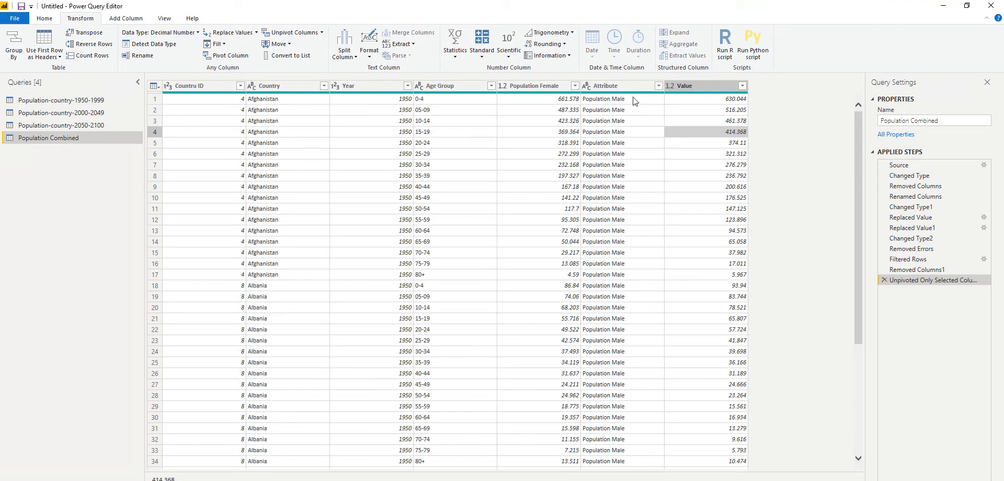
# Step: Move the Attribute column to the end of the table, after the Value column
pyautogui.click(607, 85)
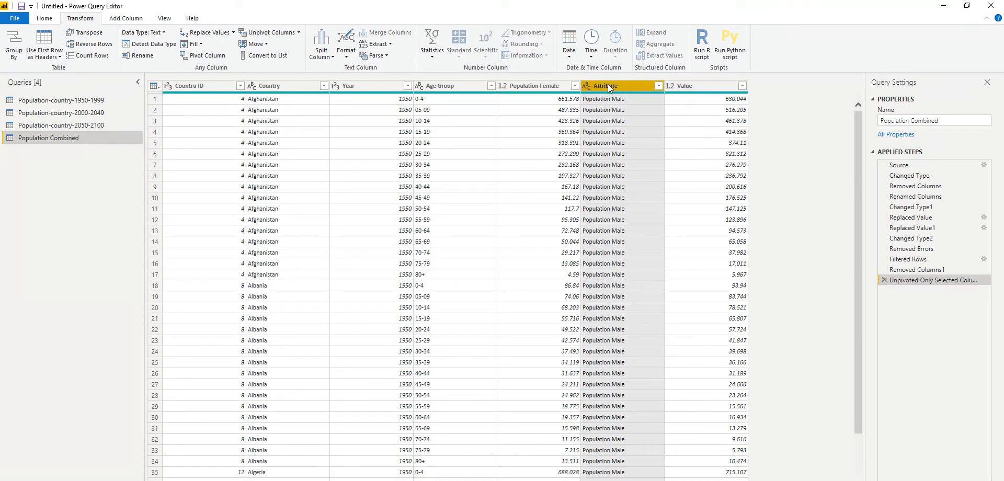
pyautogui.moveTo(607, 85); pyautogui.dragTo(603, 83)
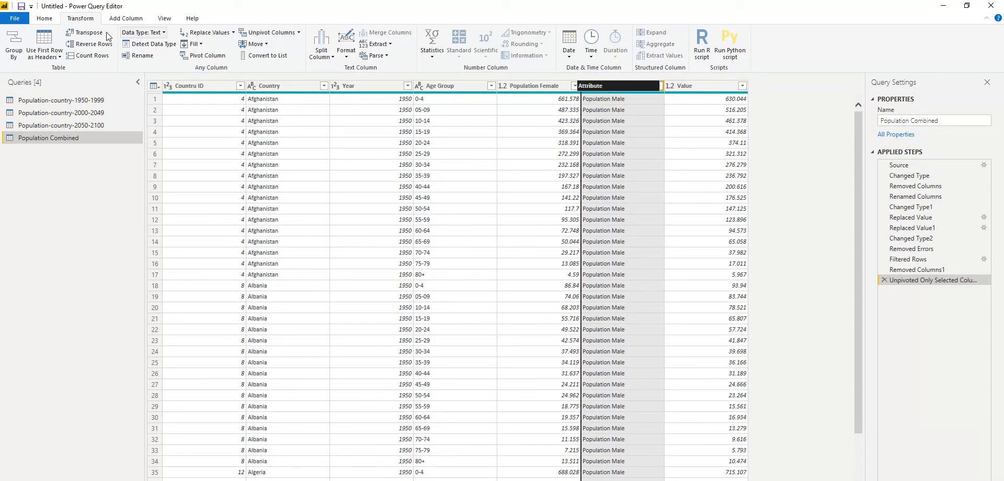
pyautogui.click(44, 19)
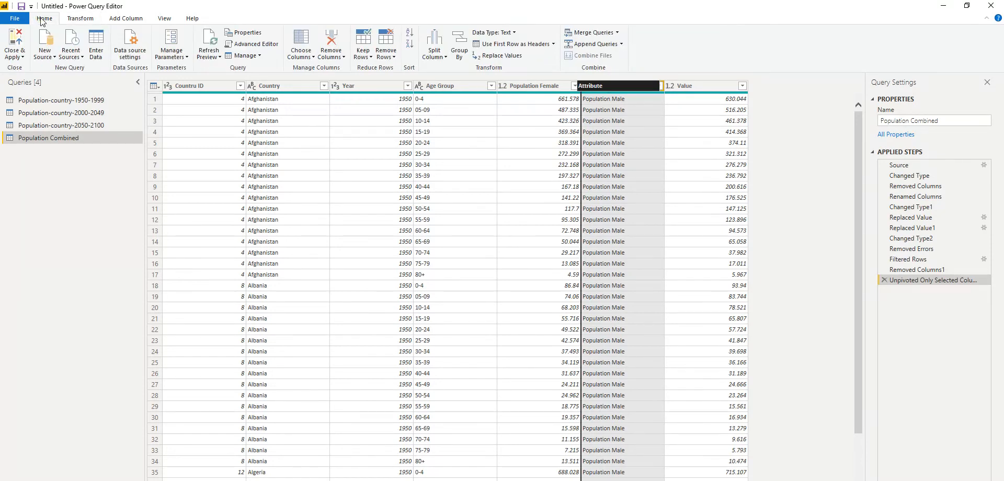
pyautogui.click(343, 58)
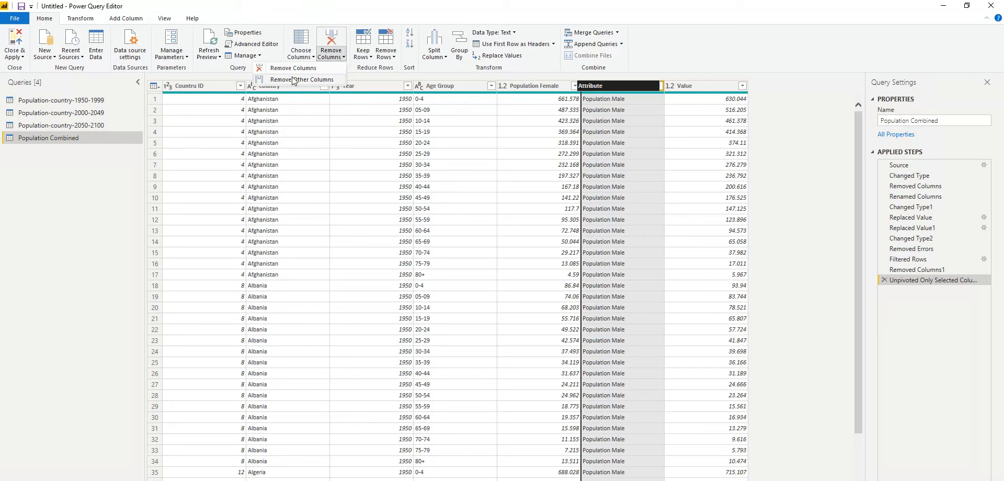
pyautogui.click(789, 137)
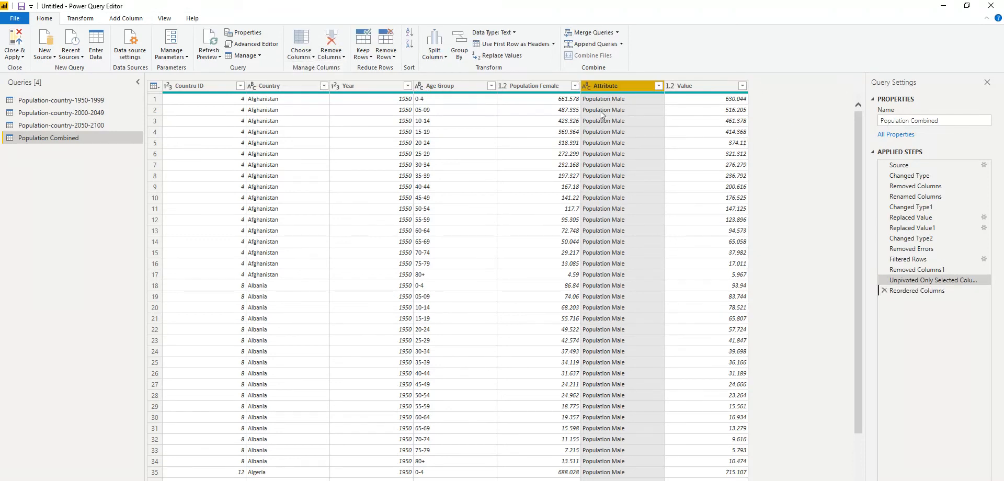
pyautogui.click(80, 20)
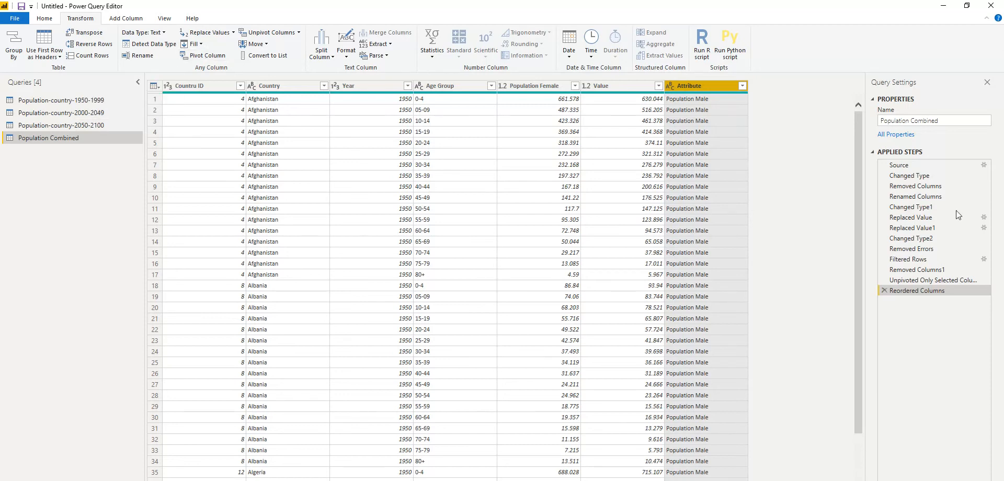
# Step: Delete the Reordered Columns and Unpivoted Only Selected Columns steps from the query
pyautogui.click(883, 292)
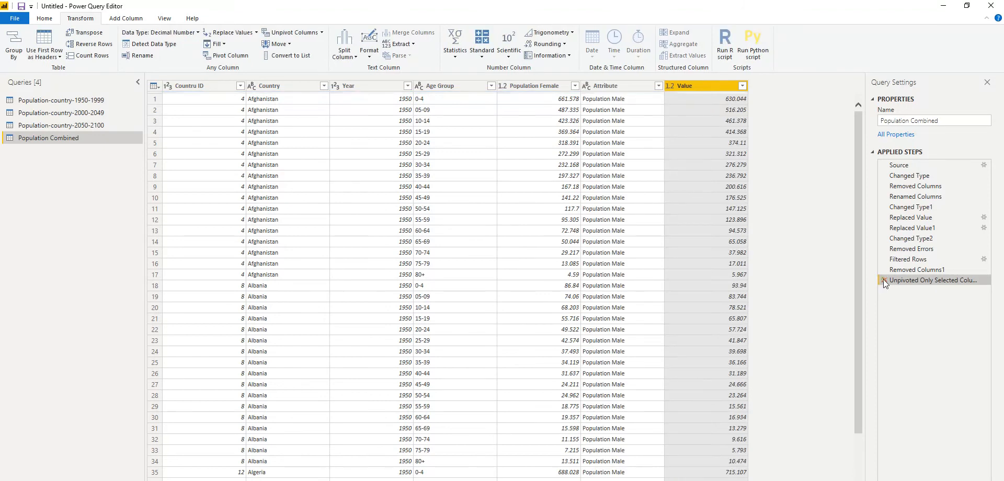
pyautogui.click(883, 280)
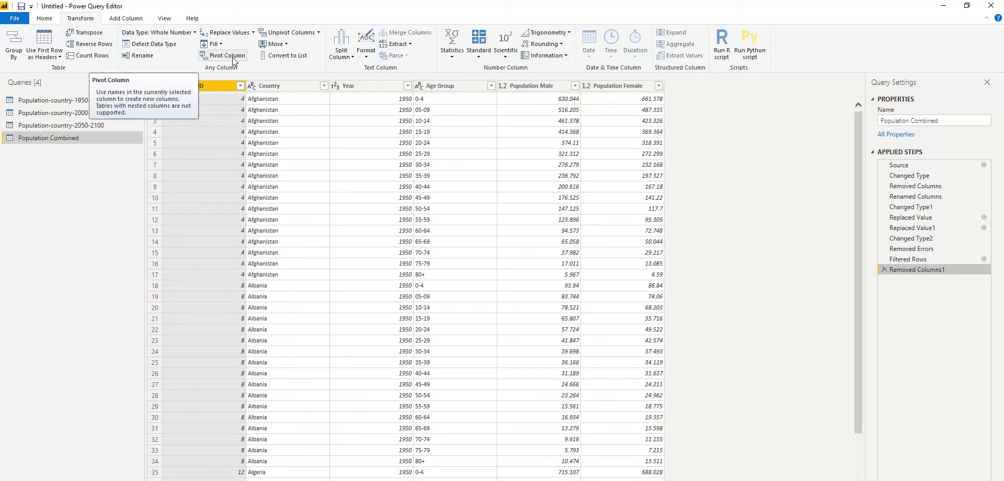
# Step: Unpivot the Population Male and Population Female columns together into attribute and value columns
pyautogui.click(536, 86)
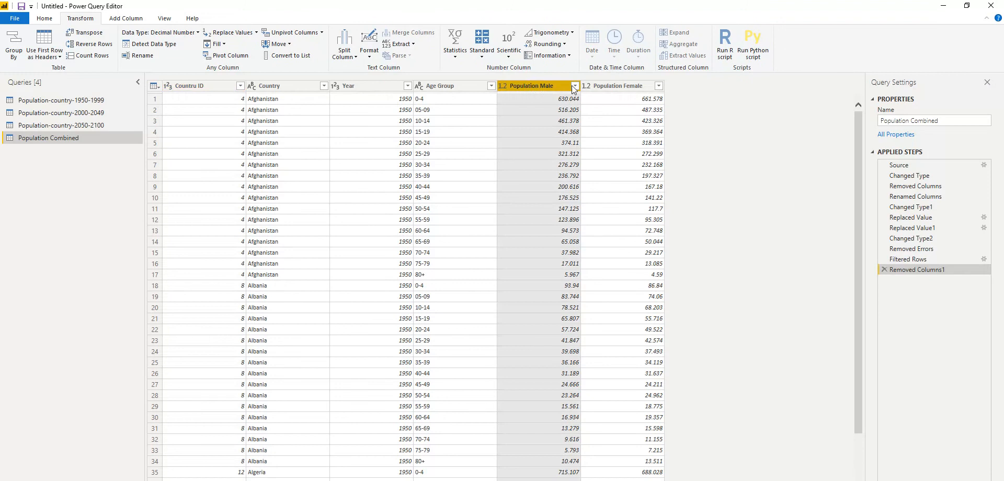
pyautogui.keyDown('ctrl'); pyautogui.click(600, 86); pyautogui.keyUp('ctrl')
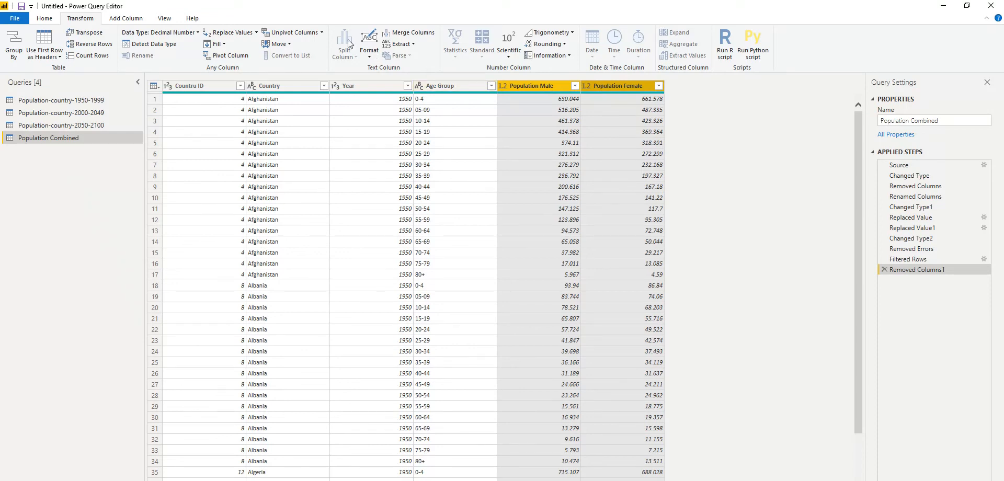
pyautogui.click(321, 32)
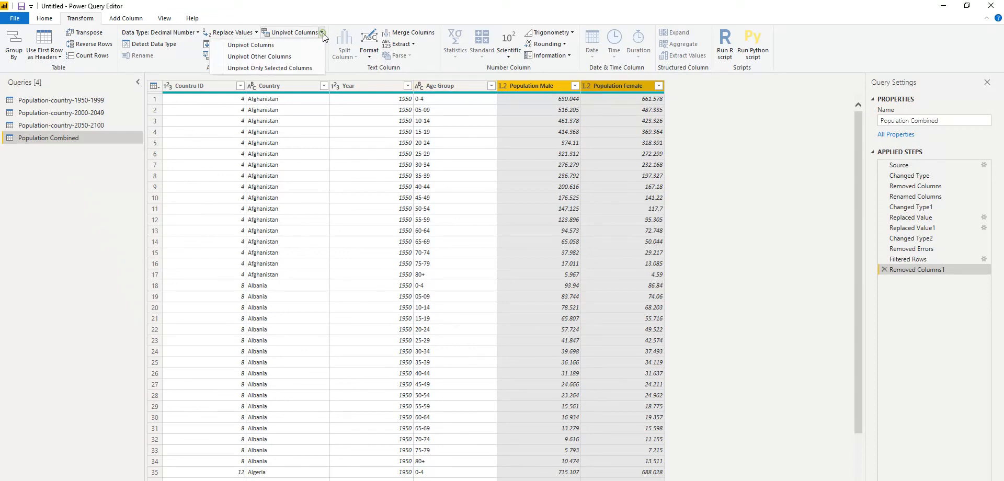
pyautogui.click(253, 49)
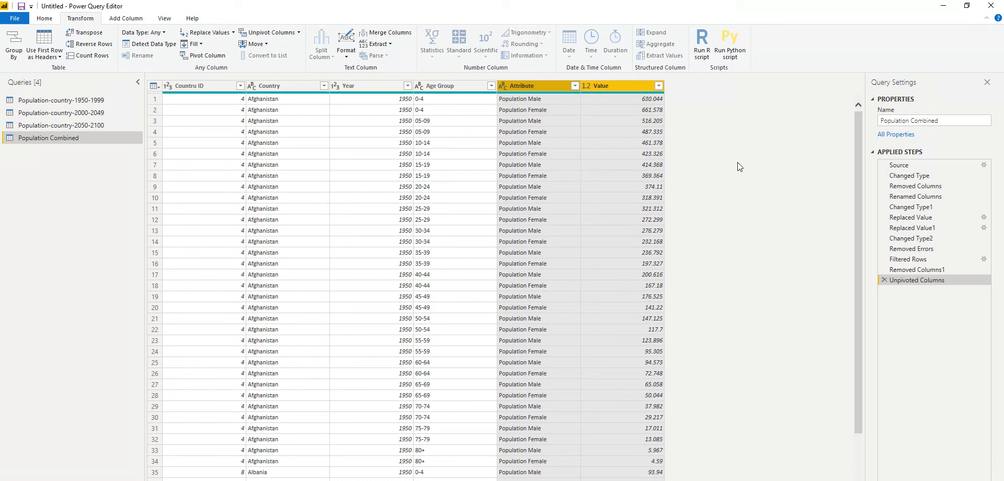
# Step: Rename the Attribute column as Gender
pyautogui.click(566, 154)
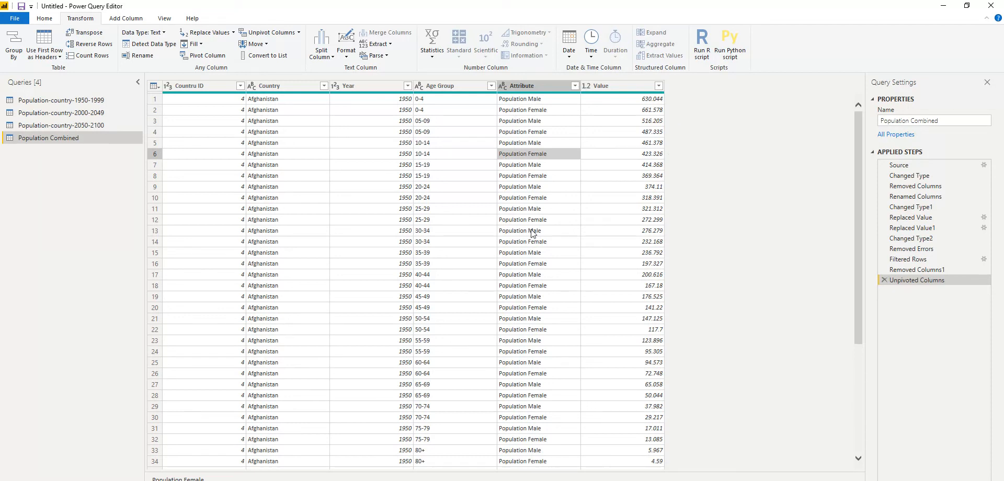
pyautogui.doubleClick(537, 85)
pyautogui.write('Gender')
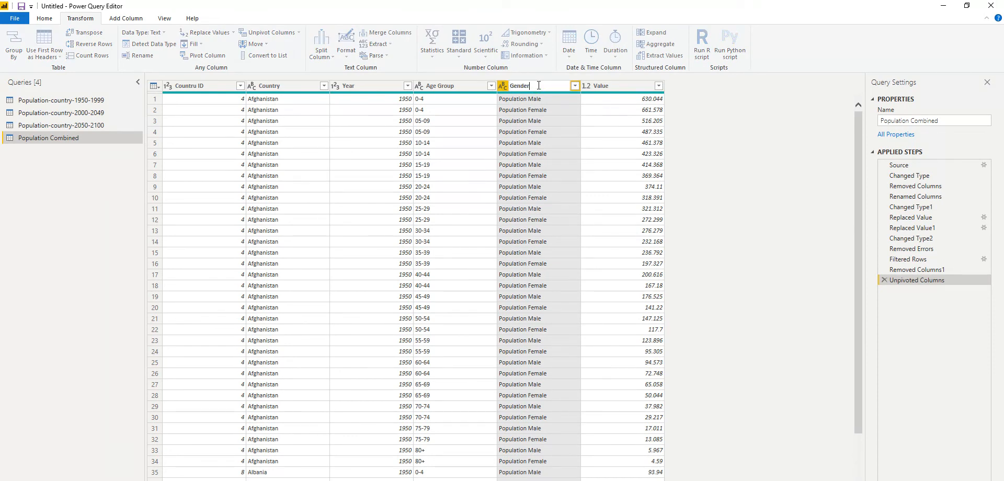